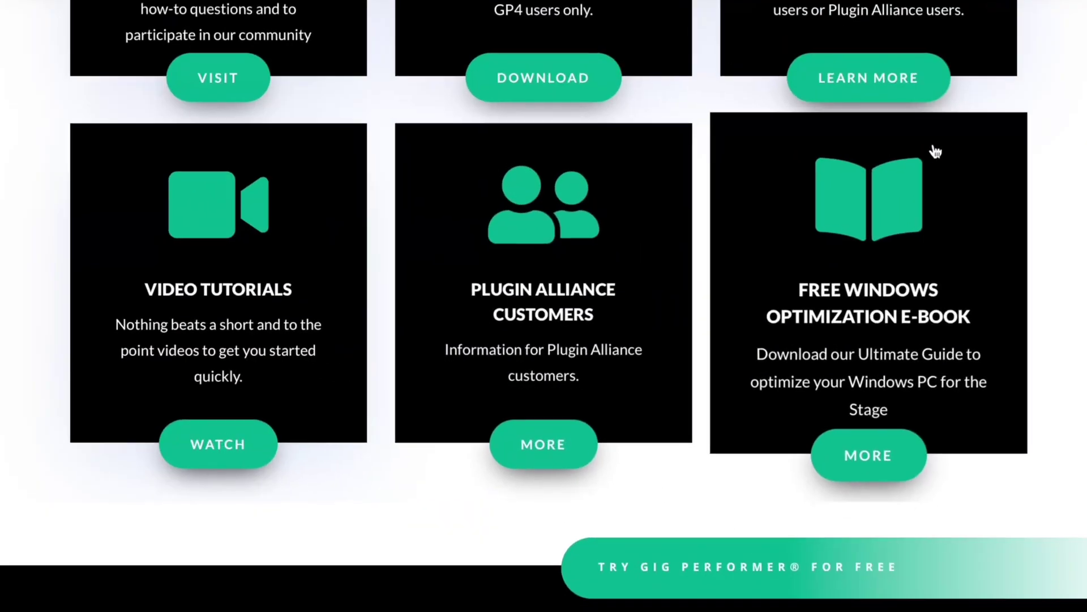
Open the Free Windows Optimization E-Book page from the support page's MORE link.
{"action": "left_click", "coordinate": [882, 455]}
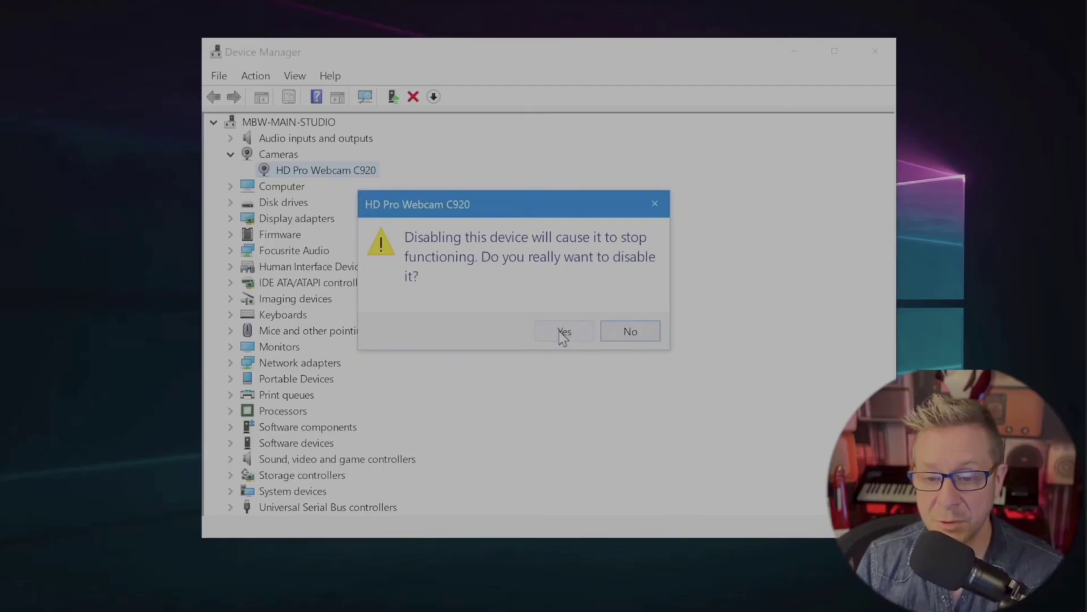
Confirm disabling the HD Pro Webcam C920 in Device Manager.
{"action": "left_click", "coordinate": [564, 332]}
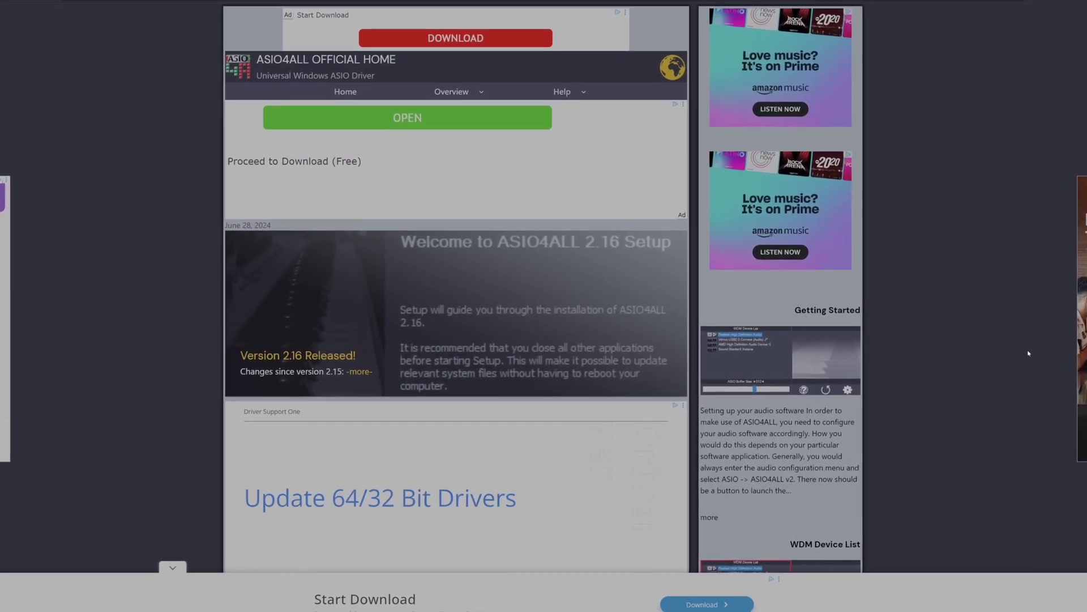
{"action": "middle_click", "coordinate": [1010, 351]}
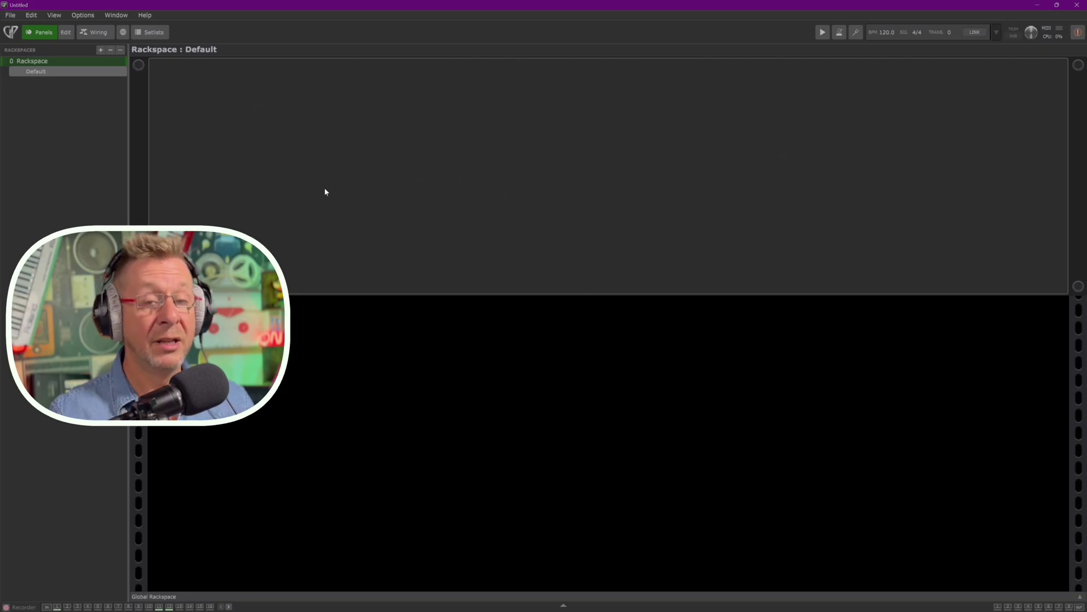
{"action": "left_click", "coordinate": [82, 16]}
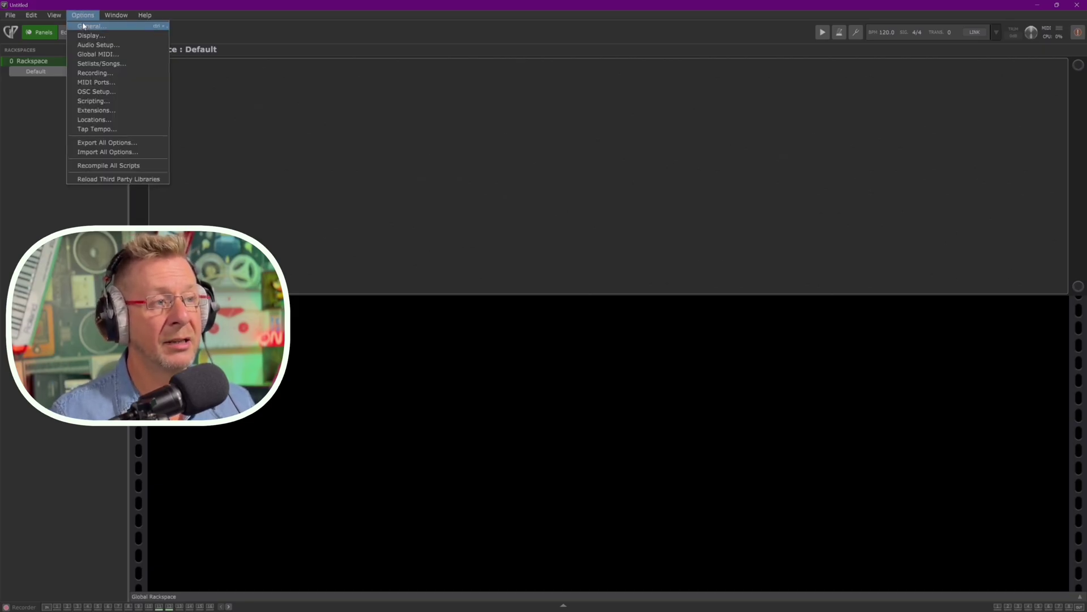
{"action": "left_click", "coordinate": [92, 26]}
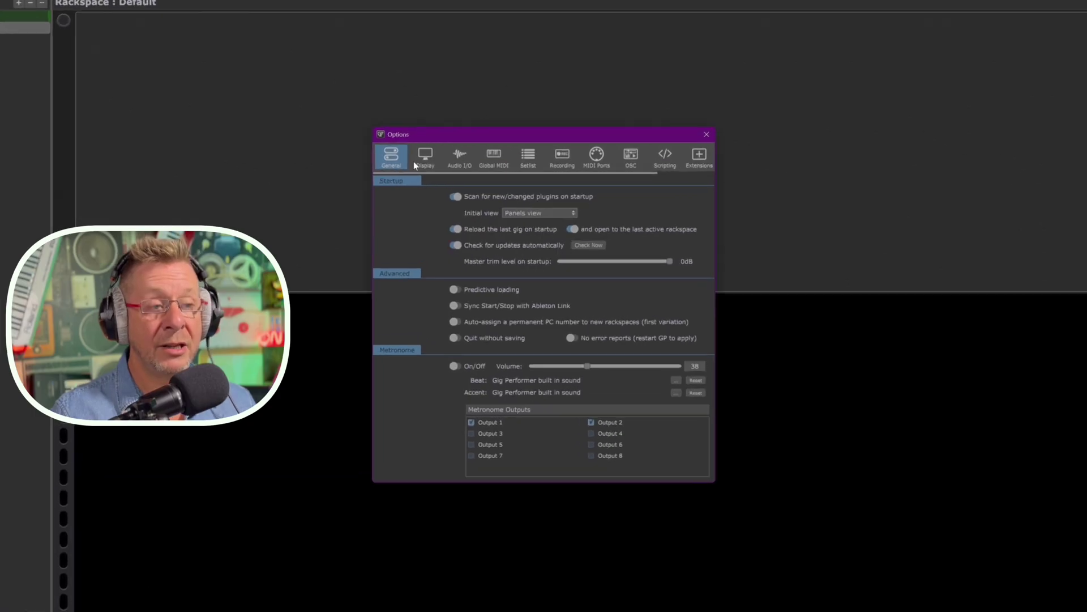
{"action": "left_click", "coordinate": [425, 161]}
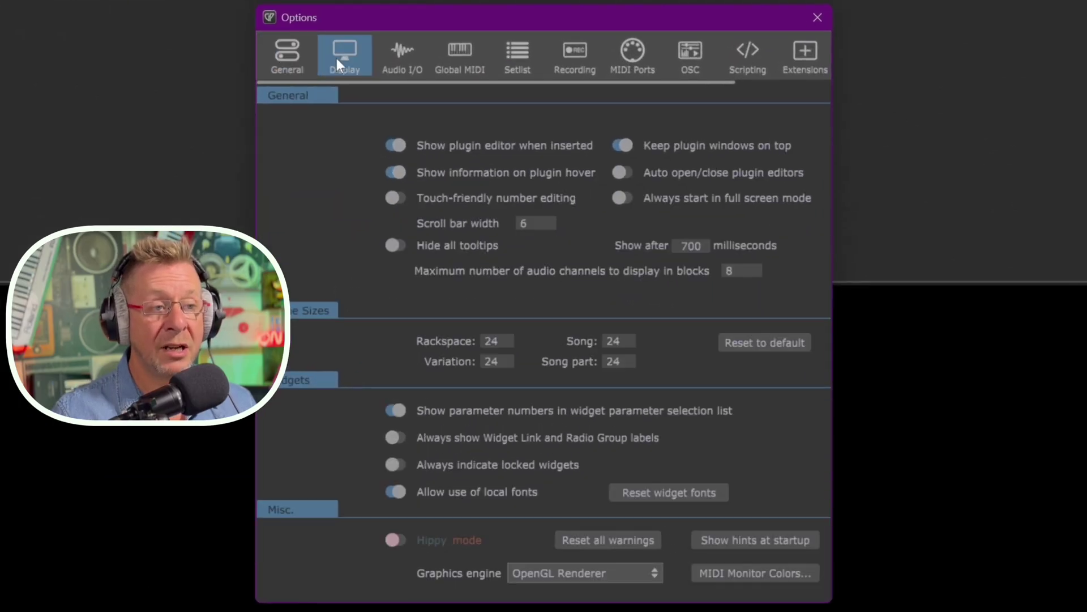
{"action": "left_click", "coordinate": [459, 160]}
{"action": "left_click", "coordinate": [496, 161]}
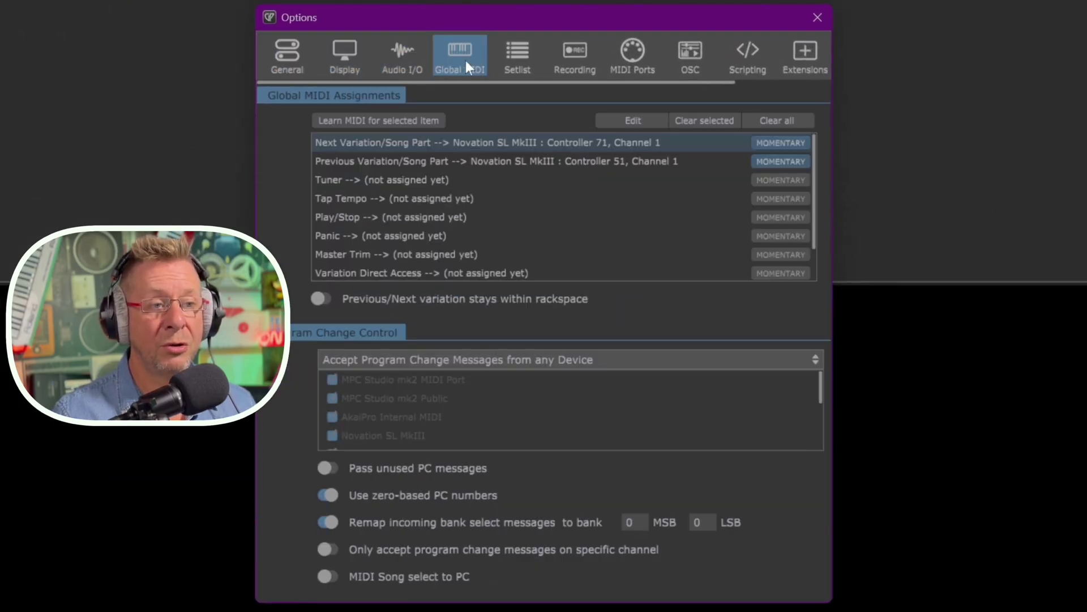
{"action": "left_click", "coordinate": [518, 55]}
{"action": "left_click", "coordinate": [569, 55]}
{"action": "left_click", "coordinate": [624, 55]}
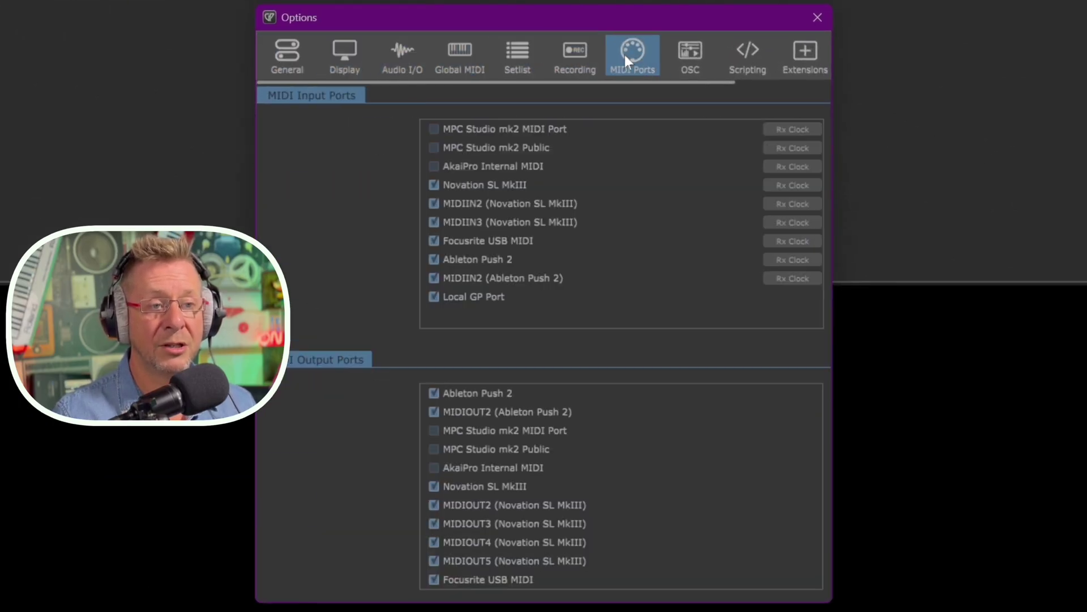
{"action": "left_click", "coordinate": [690, 55]}
{"action": "left_click", "coordinate": [747, 56]}
{"action": "left_click", "coordinate": [804, 55]}
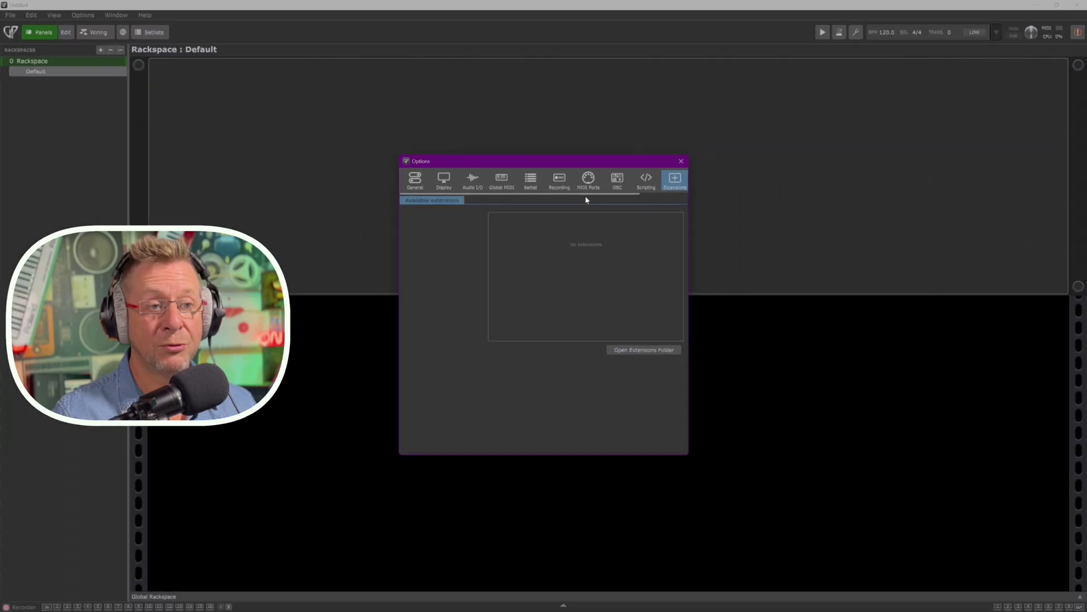
{"action": "scroll", "coordinate": [586, 196], "scroll_direction": "down", "scroll_amount": 2}
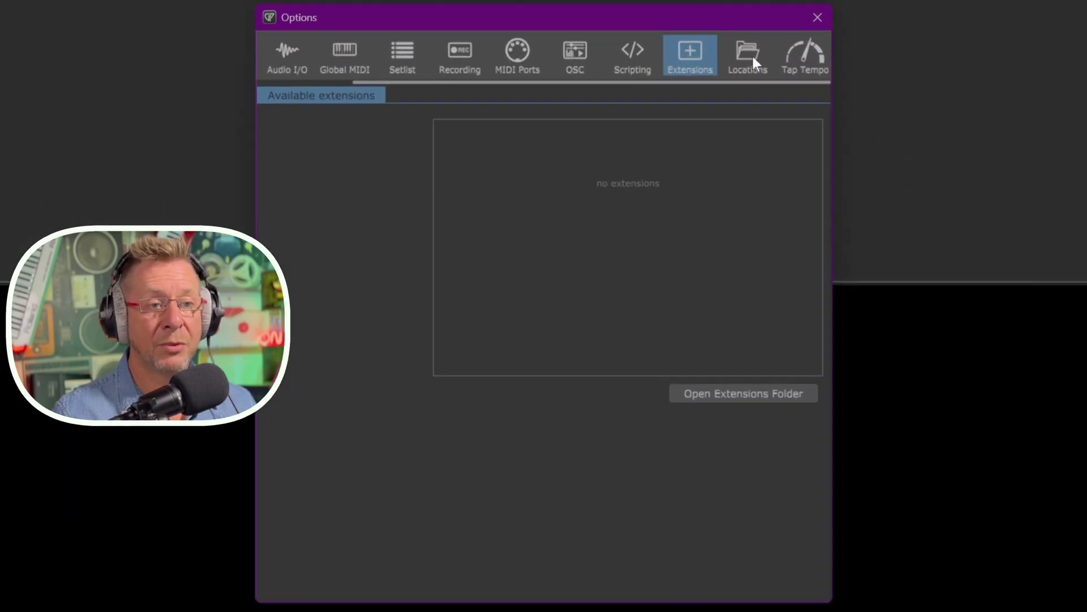
{"action": "left_click", "coordinate": [747, 57]}
{"action": "left_click", "coordinate": [795, 59]}
{"action": "scroll", "coordinate": [274, 86], "scroll_direction": "up", "scroll_amount": 2}
{"action": "left_click", "coordinate": [276, 60]}
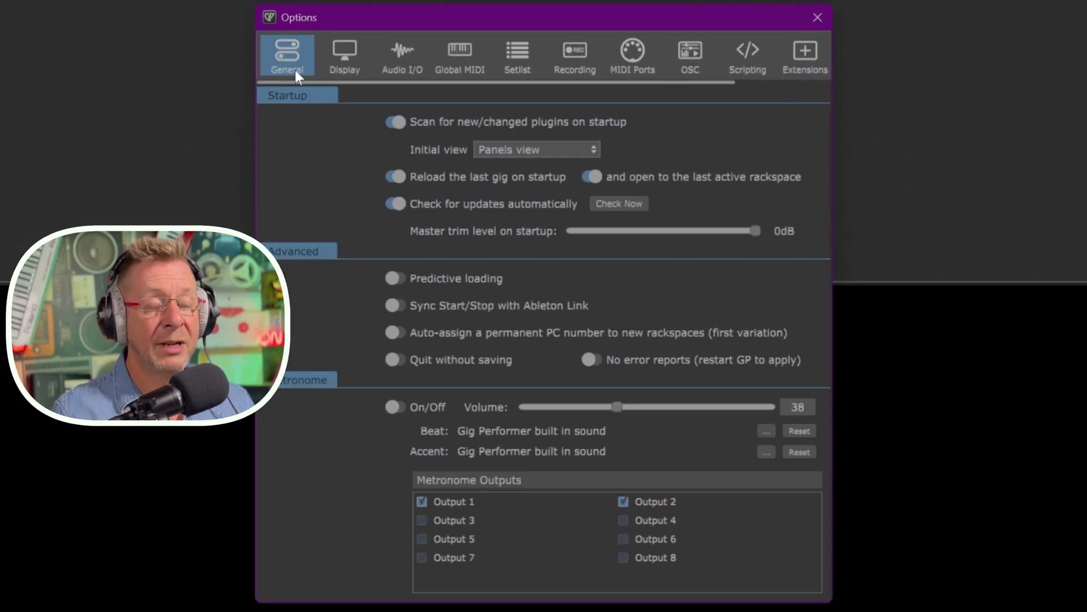
{"action": "left_click", "coordinate": [399, 53]}
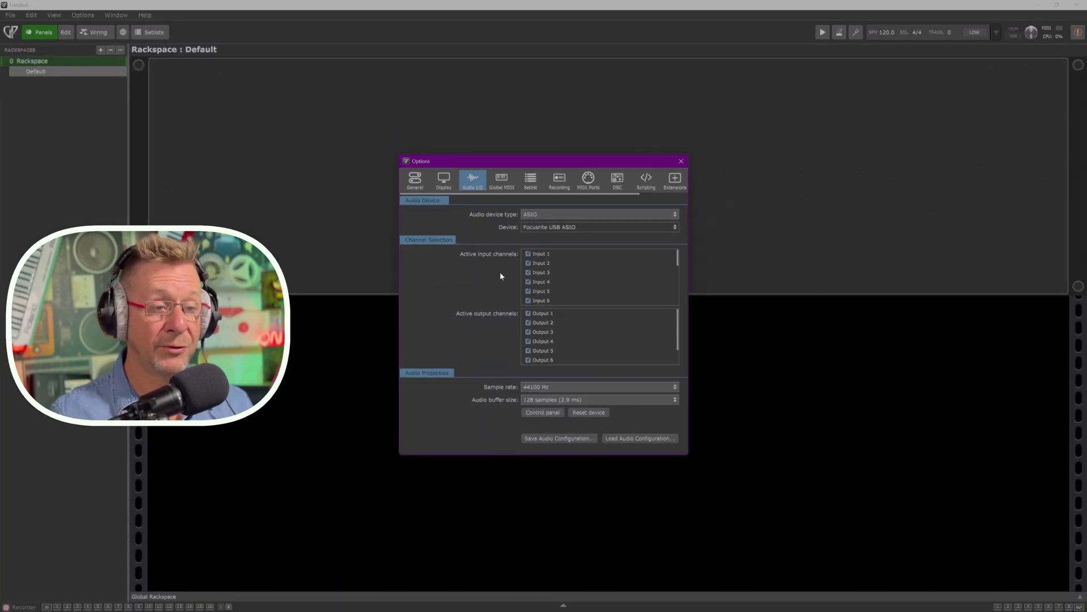
{"action": "left_click", "coordinate": [681, 161]}
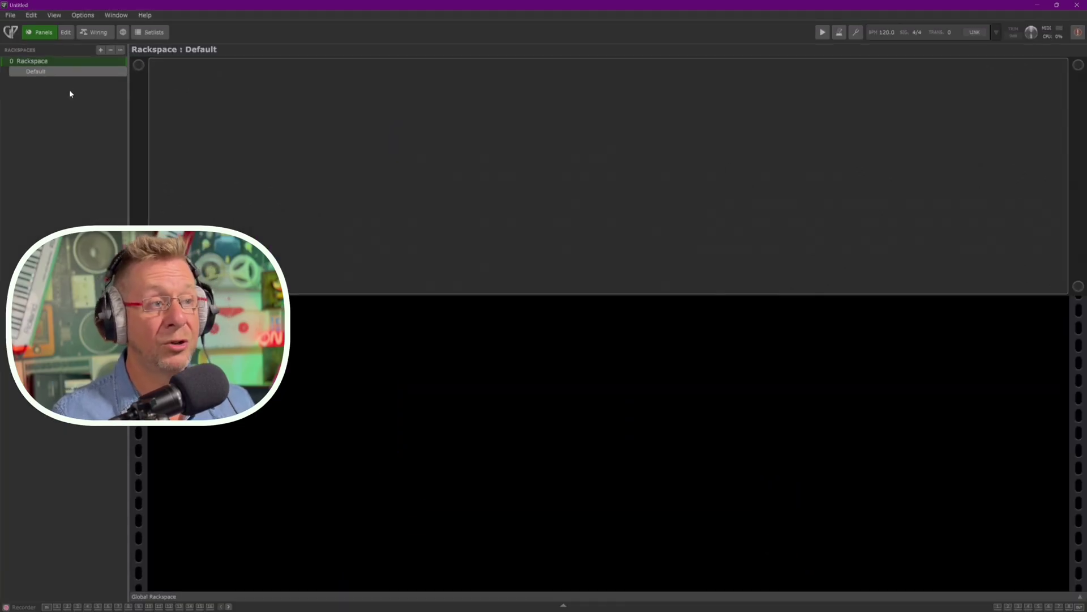
Open Options > Audio Setup to show ASIO with Focusrite USB ASIO.
{"action": "left_click", "coordinate": [82, 15]}
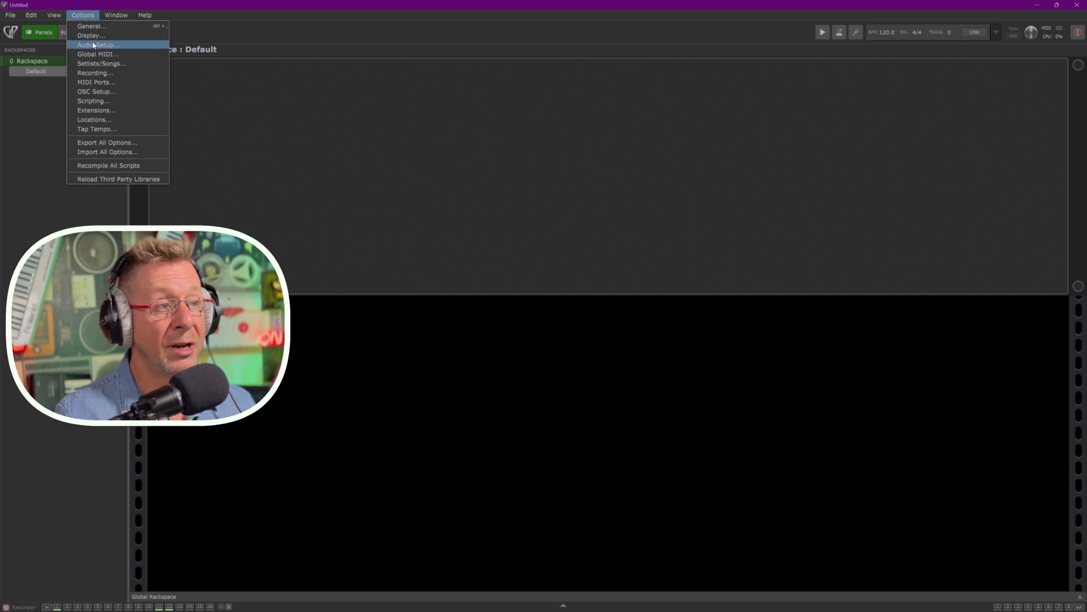
{"action": "left_click", "coordinate": [91, 45]}
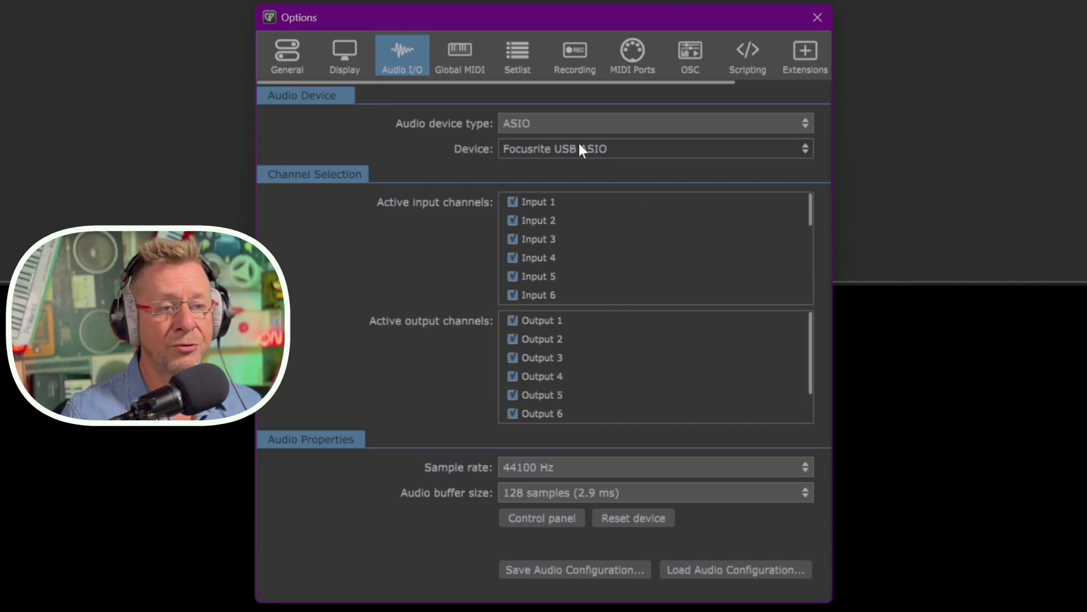
Keep ASIO as the audio device type after reviewing the driver type choices twice.
{"action": "left_click", "coordinate": [805, 122]}
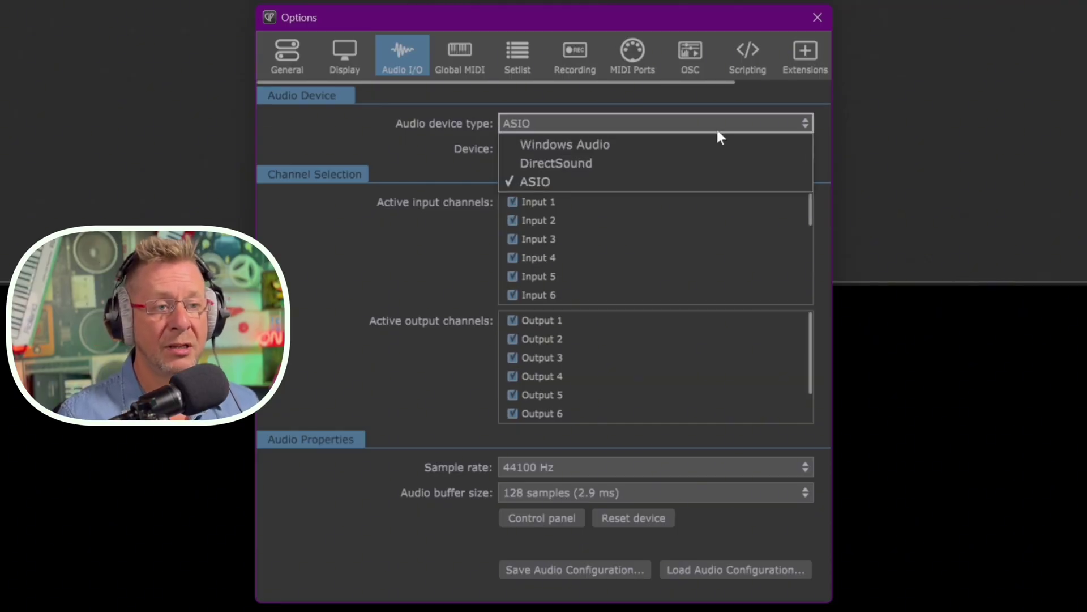
{"action": "left_click", "coordinate": [523, 180]}
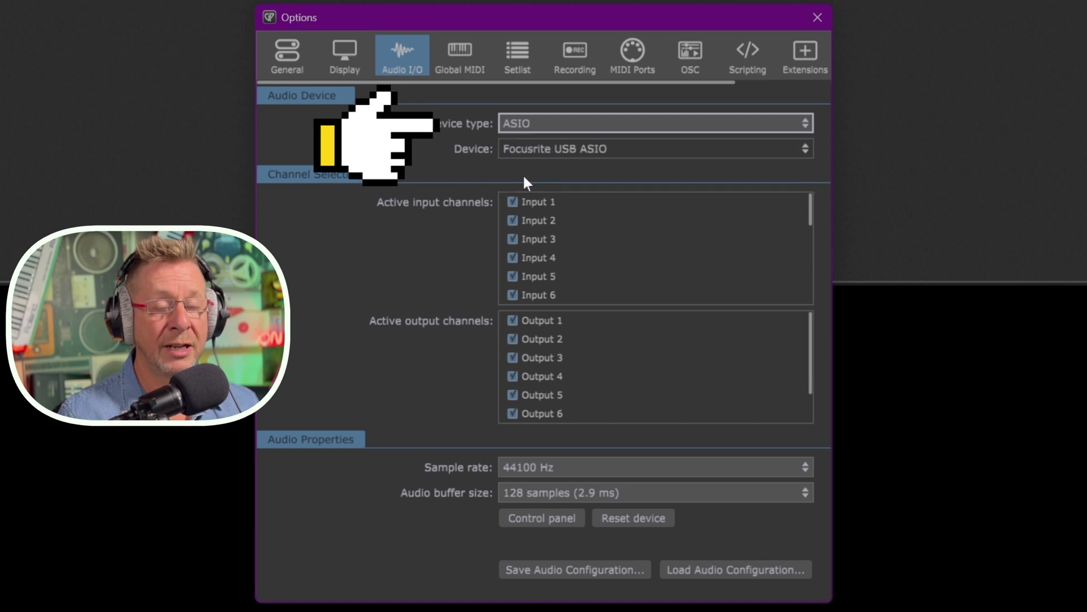
{"action": "left_click", "coordinate": [802, 123]}
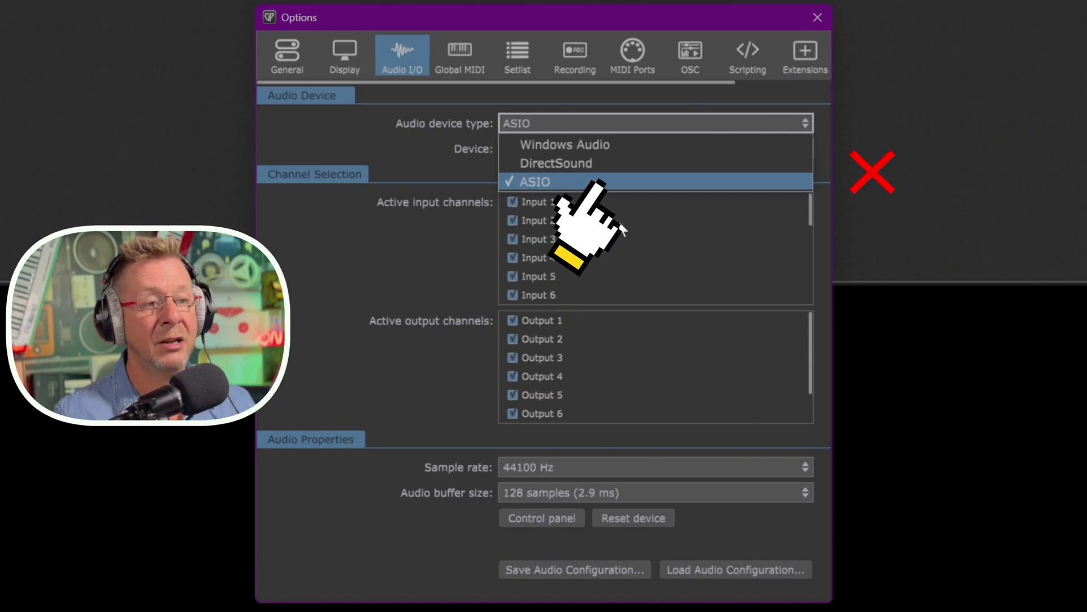
{"action": "left_click", "coordinate": [551, 181]}
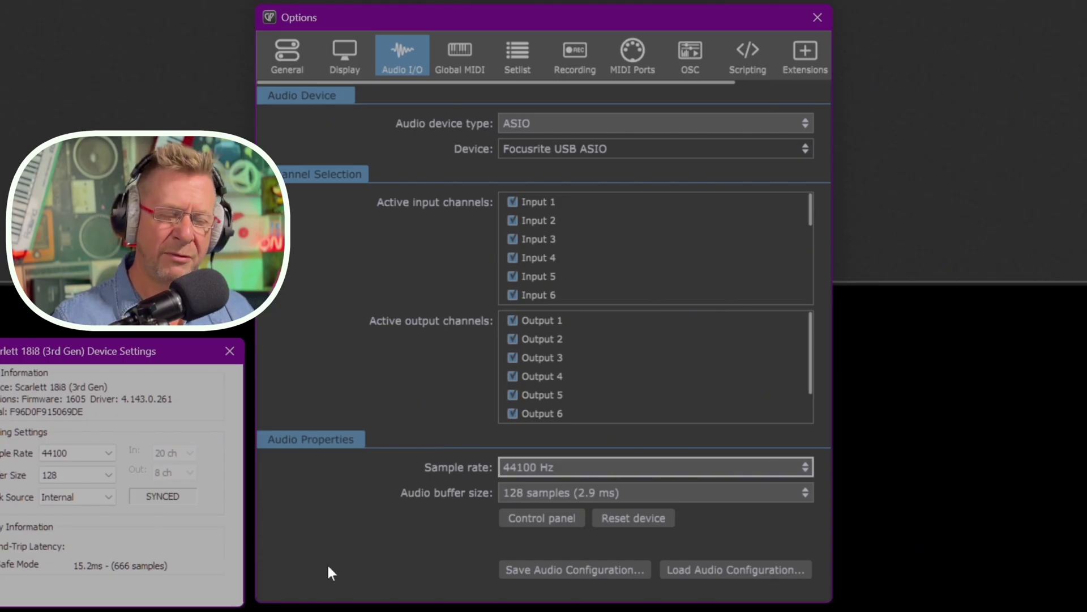
Show the Scarlett interface's available sample rates.
{"action": "left_click", "coordinate": [105, 452]}
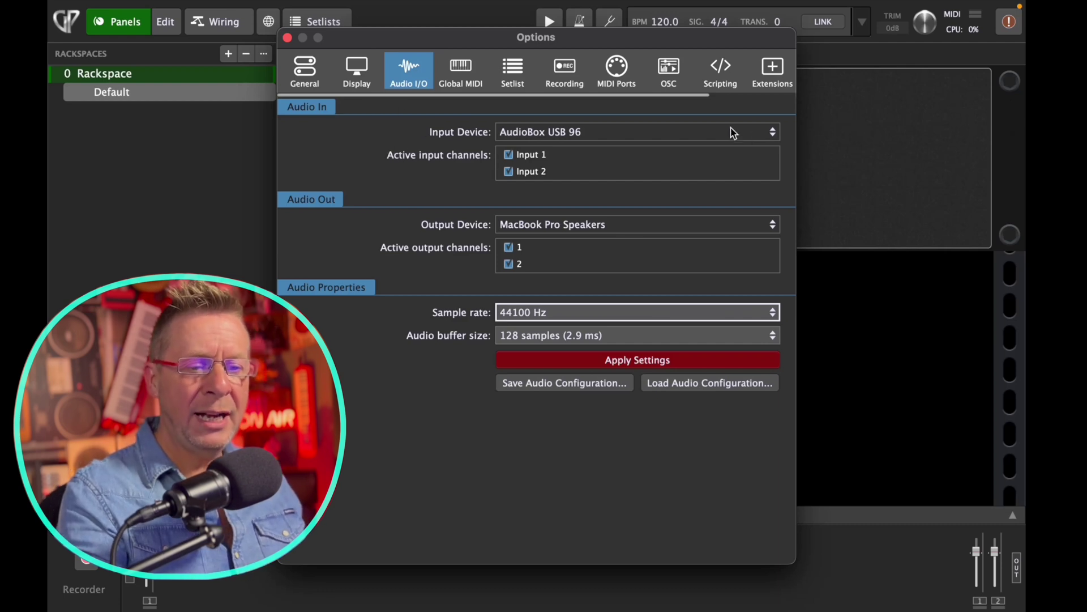
Keep AudioBox USB 96 as input, review output devices, and set the sample rate to 48000 Hz.
{"action": "left_click", "coordinate": [773, 140]}
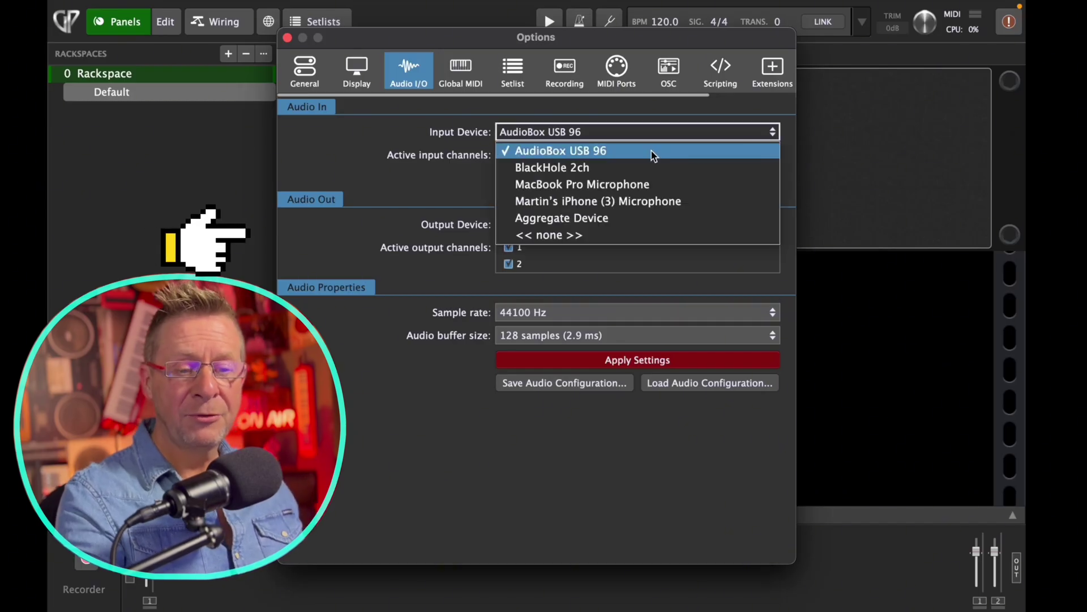
{"action": "left_click", "coordinate": [599, 152]}
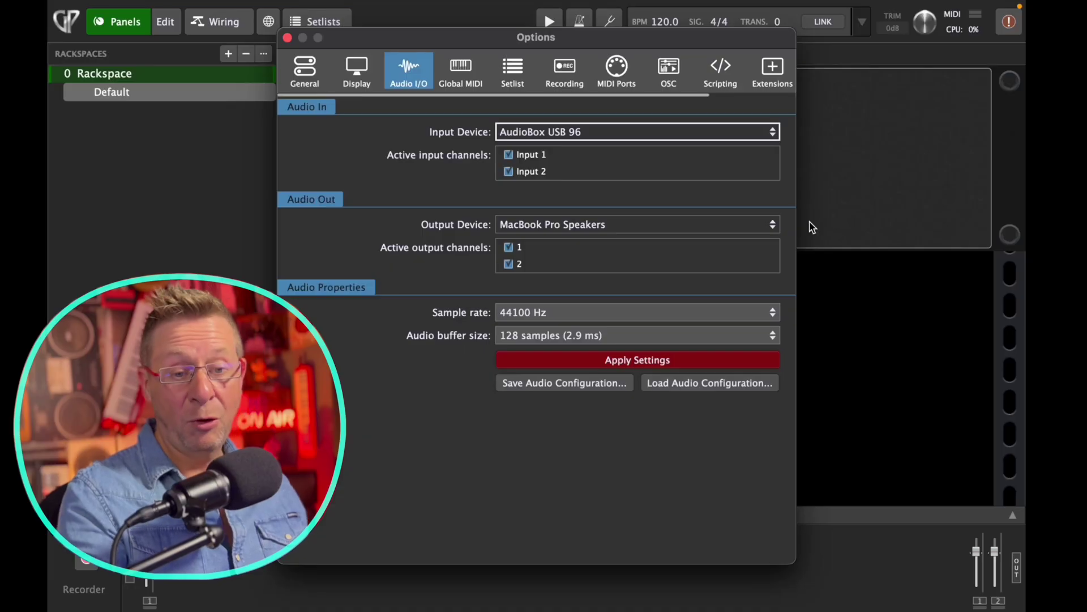
{"action": "left_click", "coordinate": [774, 228]}
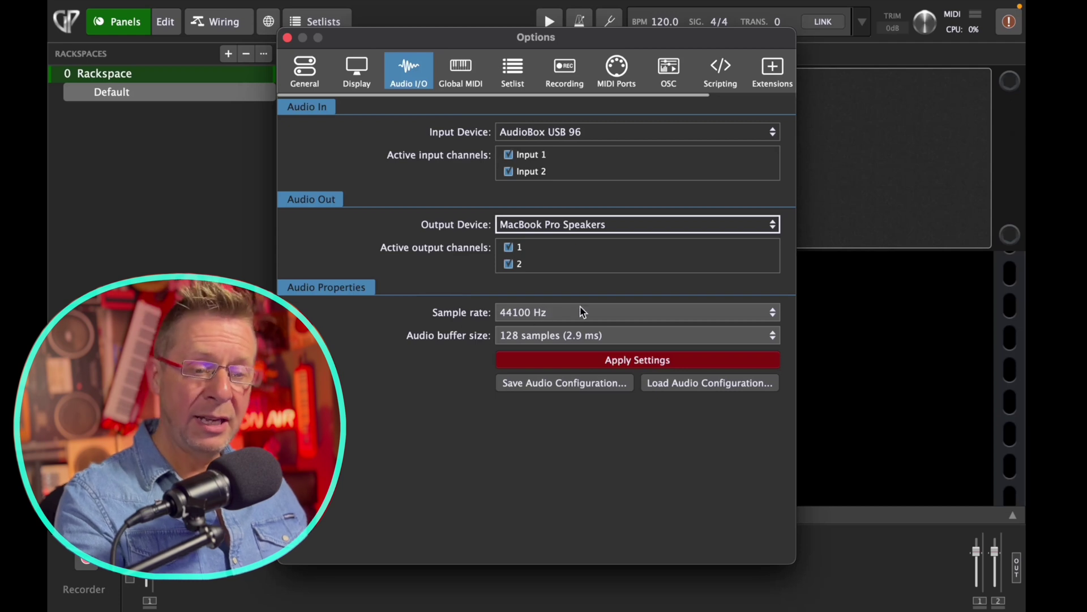
{"action": "left_click", "coordinate": [616, 315]}
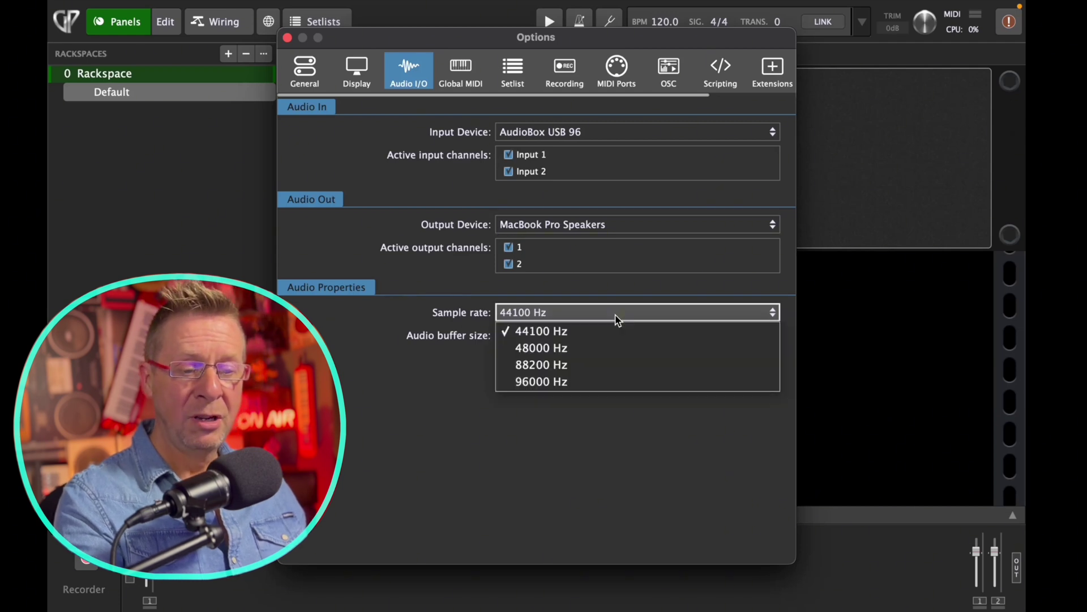
{"action": "left_click", "coordinate": [573, 348]}
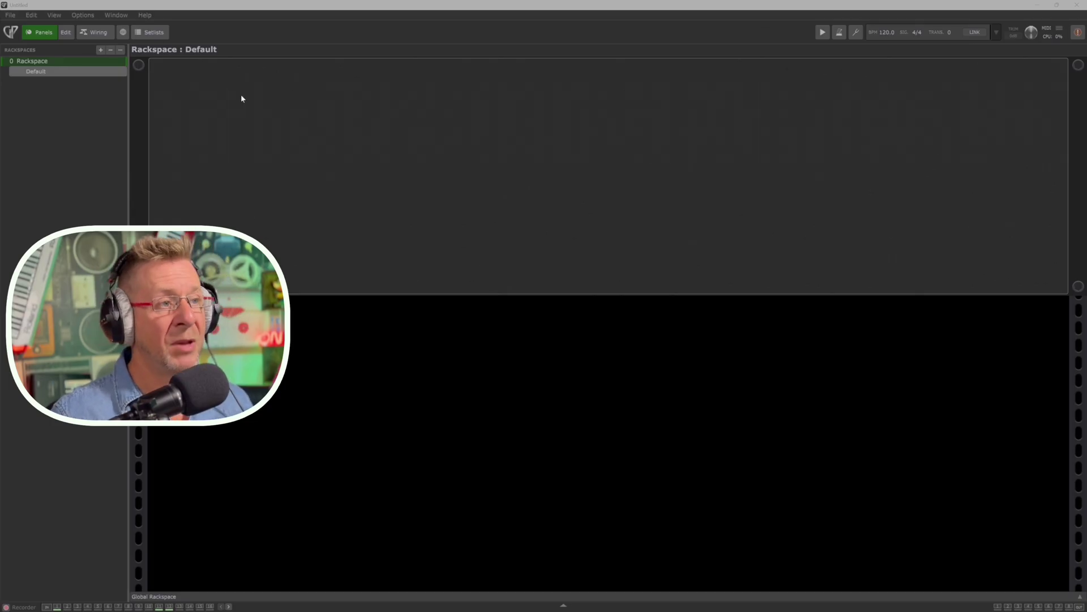
Open the Global MIDI Monitor from the Window menu, centre it and enlarge it.
{"action": "left_click", "coordinate": [117, 15]}
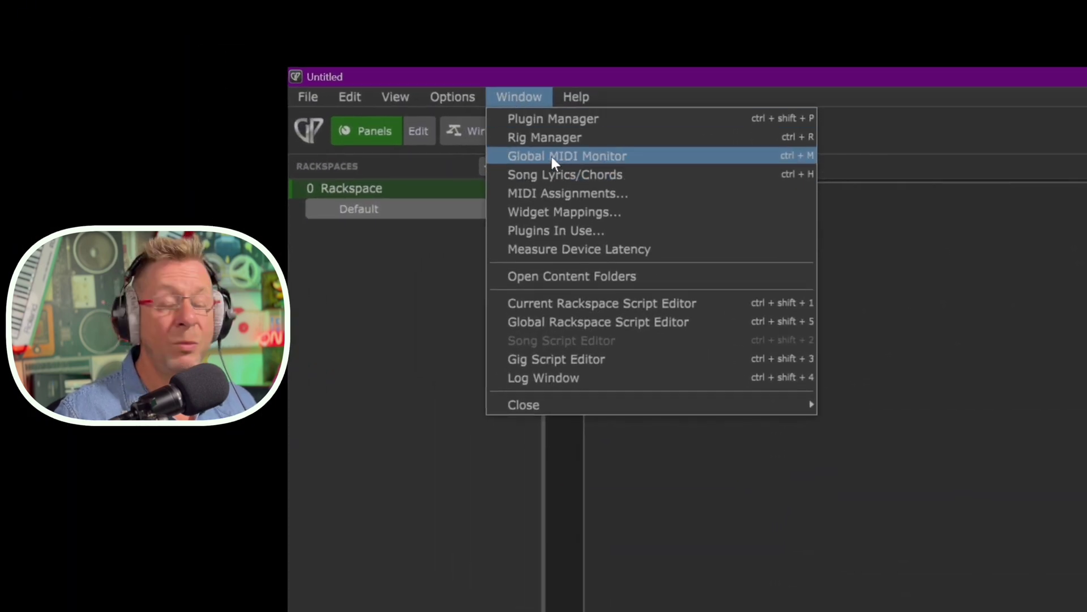
{"action": "left_click", "coordinate": [549, 156]}
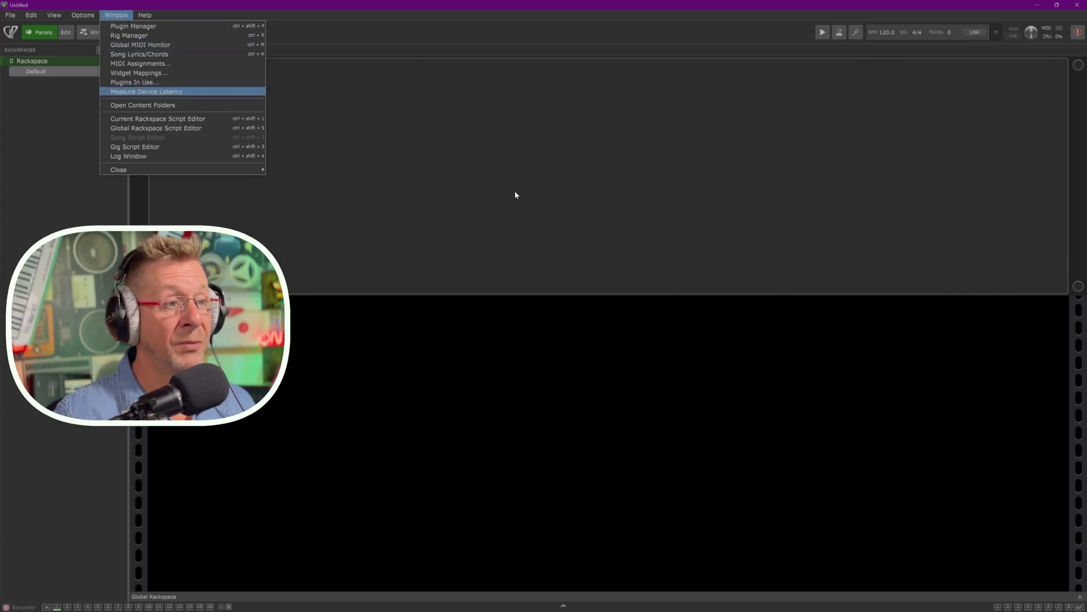
{"action": "left_click", "coordinate": [504, 185]}
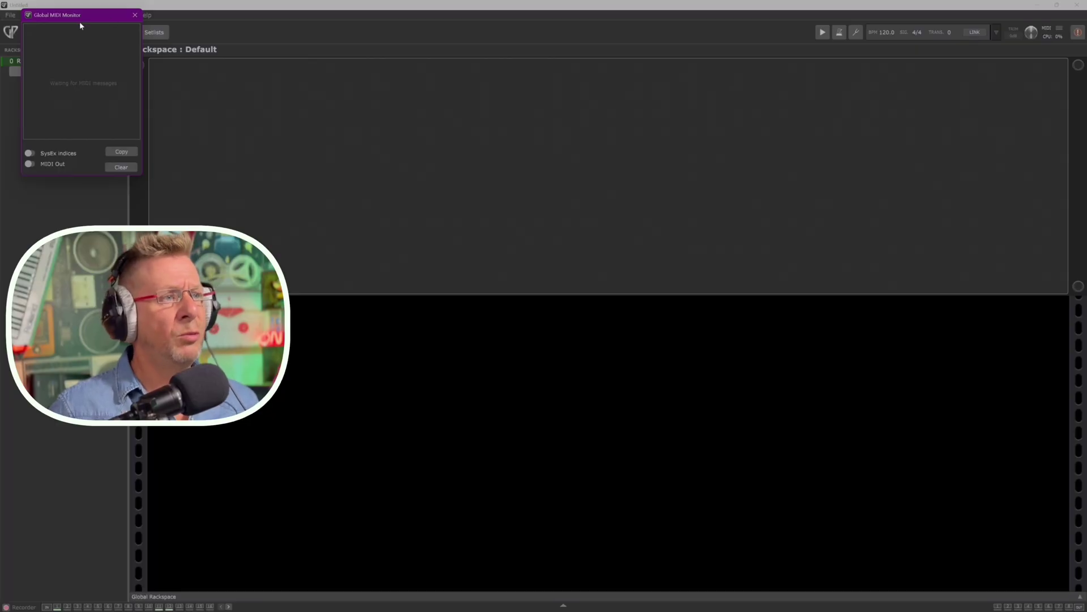
{"action": "left_click_drag", "start_coordinate": [79, 25], "coordinate": [439, 102]}
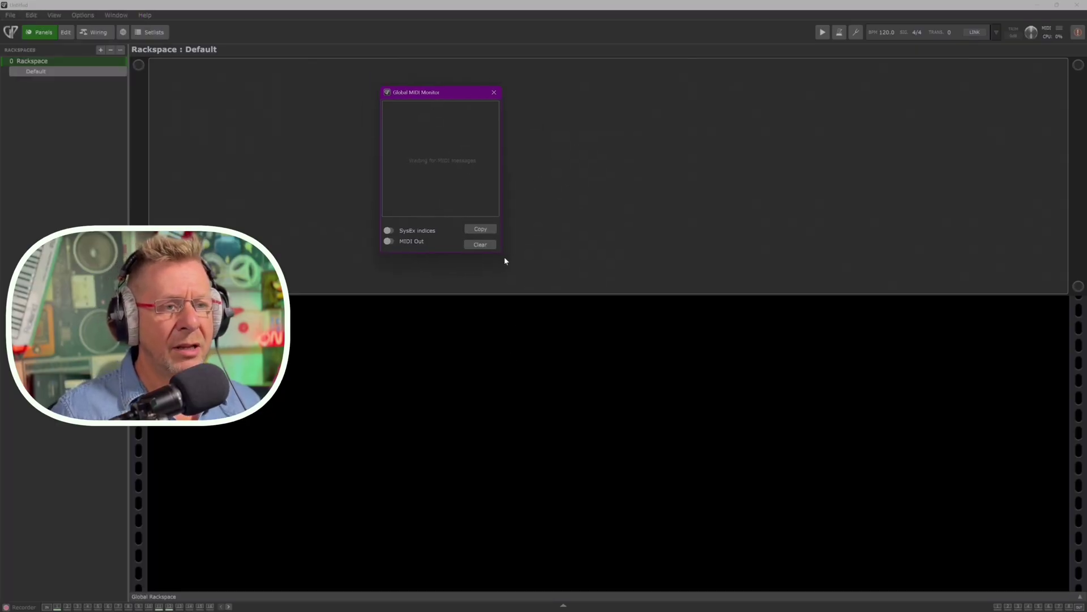
{"action": "left_click_drag", "start_coordinate": [499, 253], "coordinate": [625, 335]}
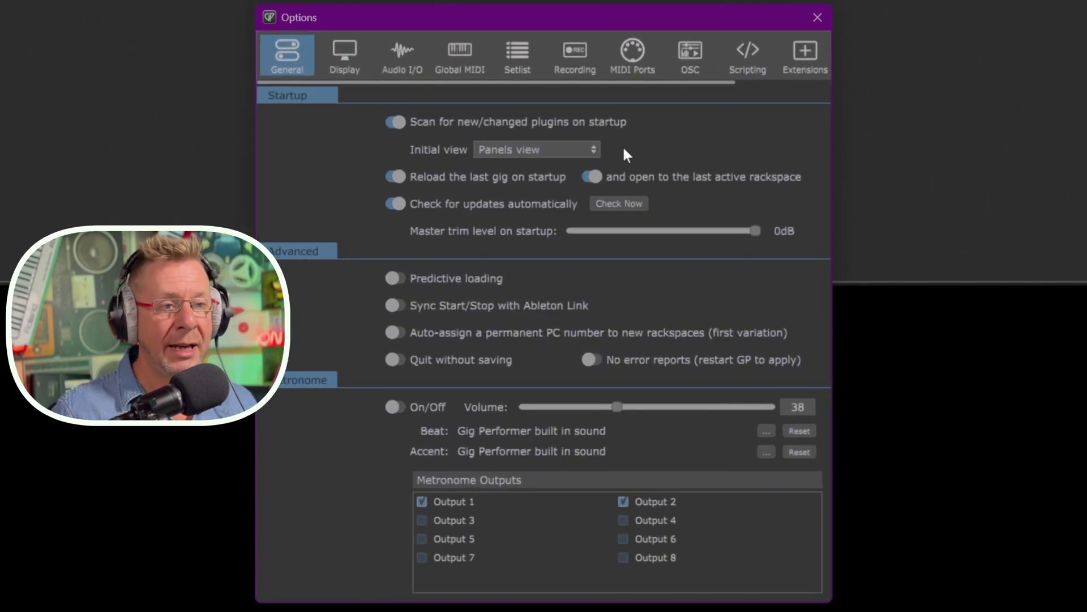
Switch Options to the MIDI Ports tab to review enabled ports like Novation SL MkIII.
{"action": "left_click", "coordinate": [633, 54]}
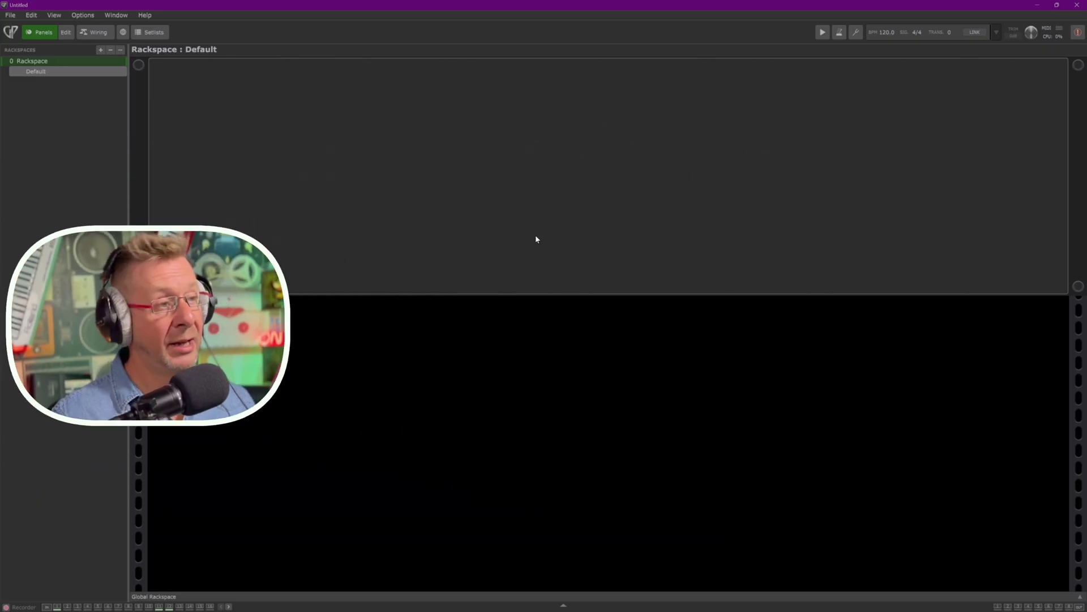
Open the Plugin Manager, scroll through the 758 plugins, and return to the top.
{"action": "left_click", "coordinate": [111, 15]}
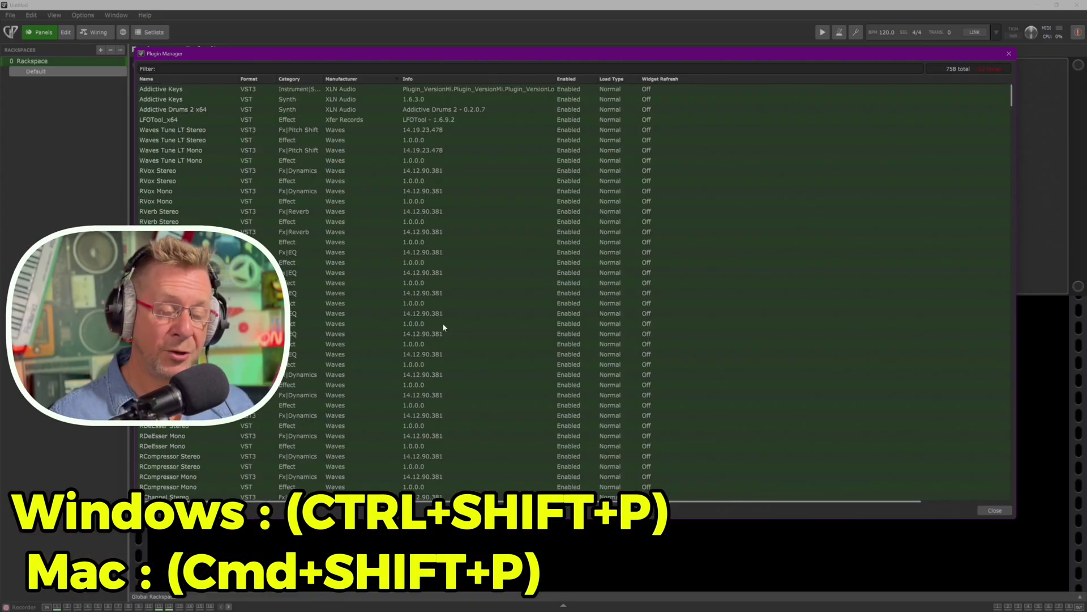
{"action": "scroll", "coordinate": [549, 325], "scroll_direction": "down", "scroll_amount": 20}
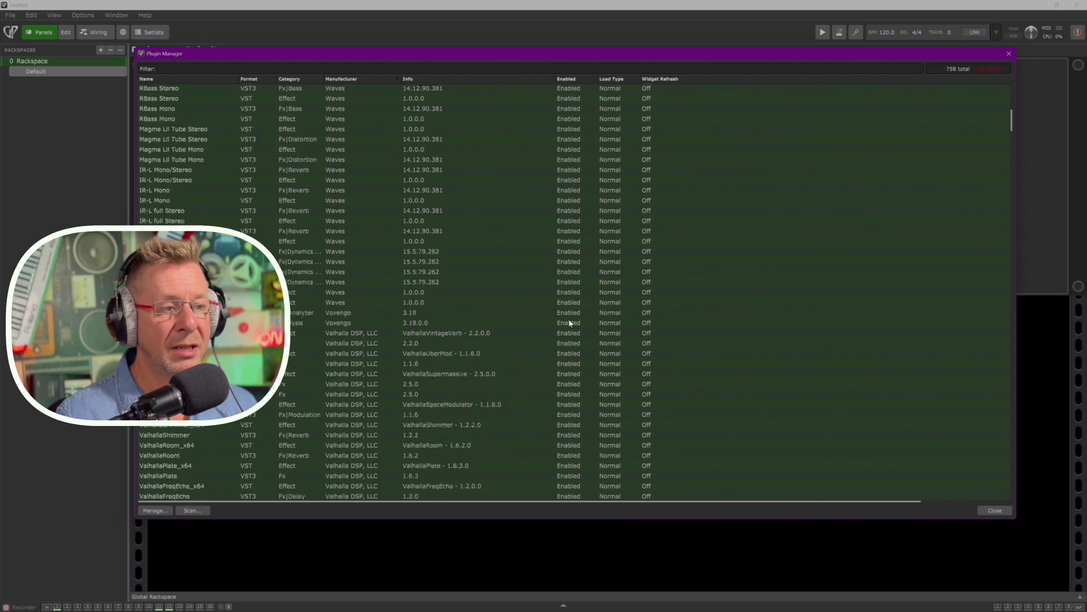
{"action": "scroll", "coordinate": [574, 324], "scroll_direction": "down", "scroll_amount": 20}
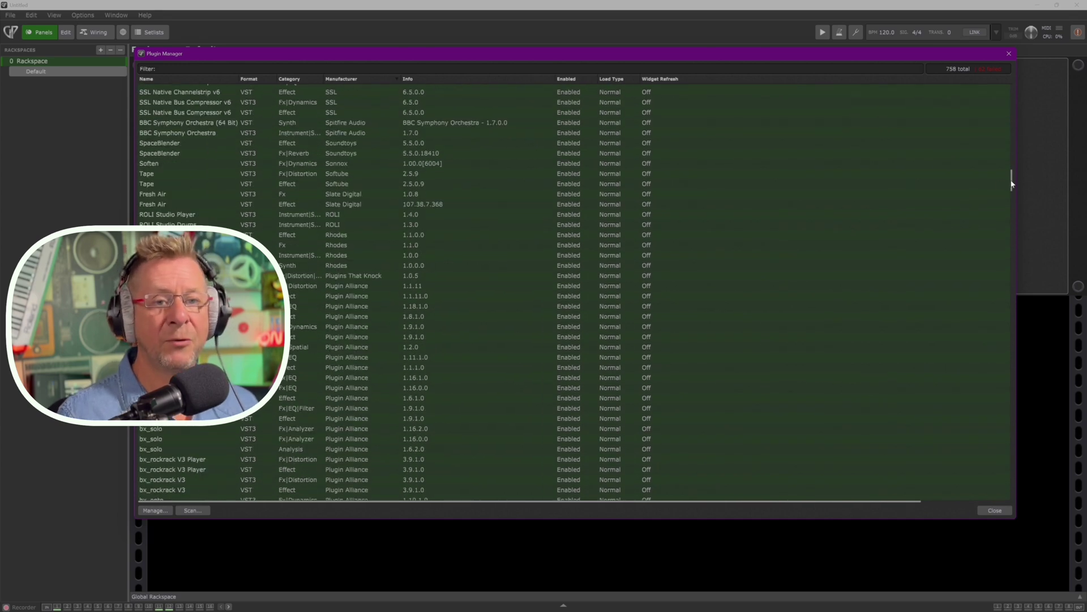
{"action": "left_click_drag", "start_coordinate": [1012, 184], "coordinate": [1011, 89]}
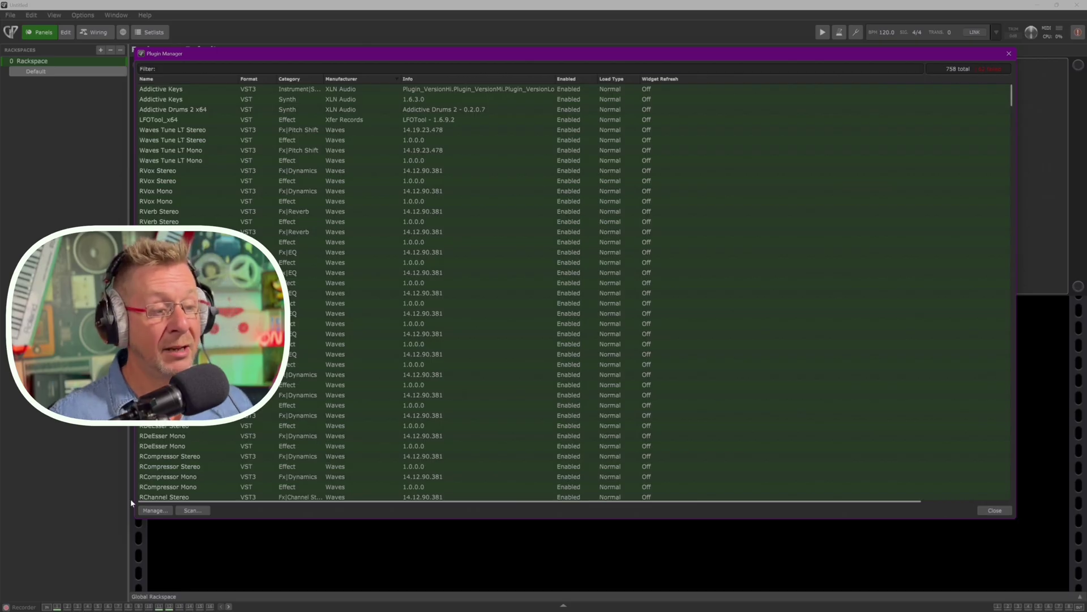
Add the Steinberg\vstplugins folder to the VST3 scan folders via Manage...
{"action": "left_click", "coordinate": [155, 511]}
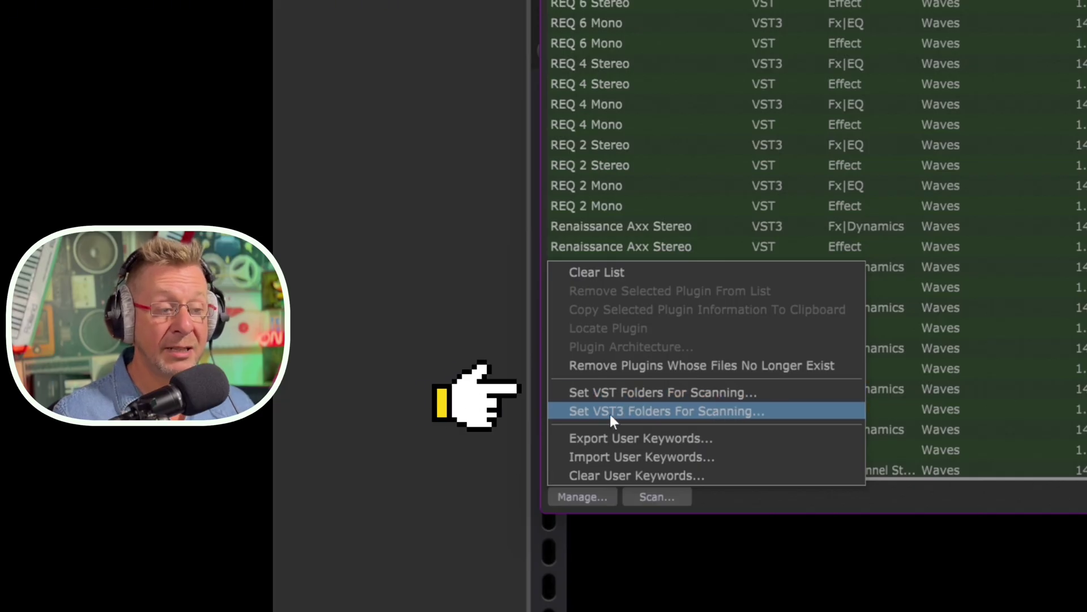
{"action": "left_click", "coordinate": [642, 407]}
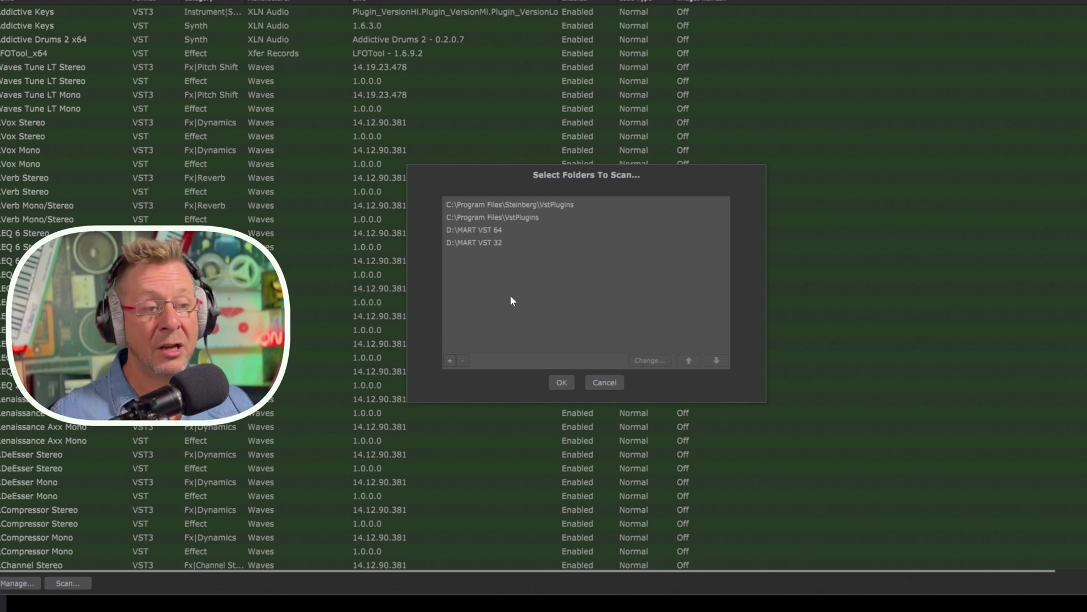
{"action": "left_click", "coordinate": [449, 361]}
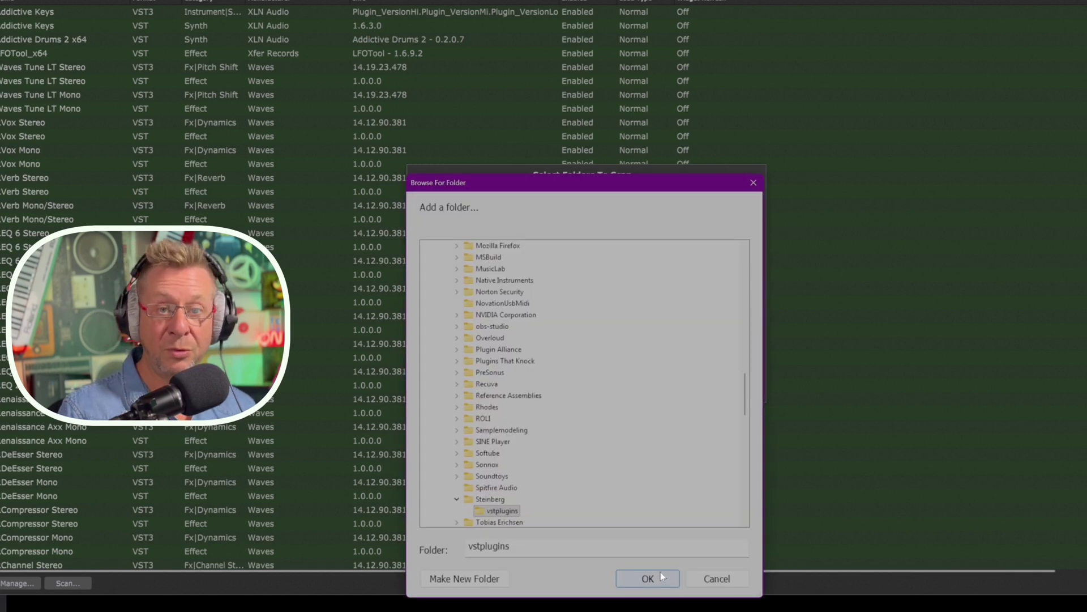
{"action": "left_click", "coordinate": [648, 578]}
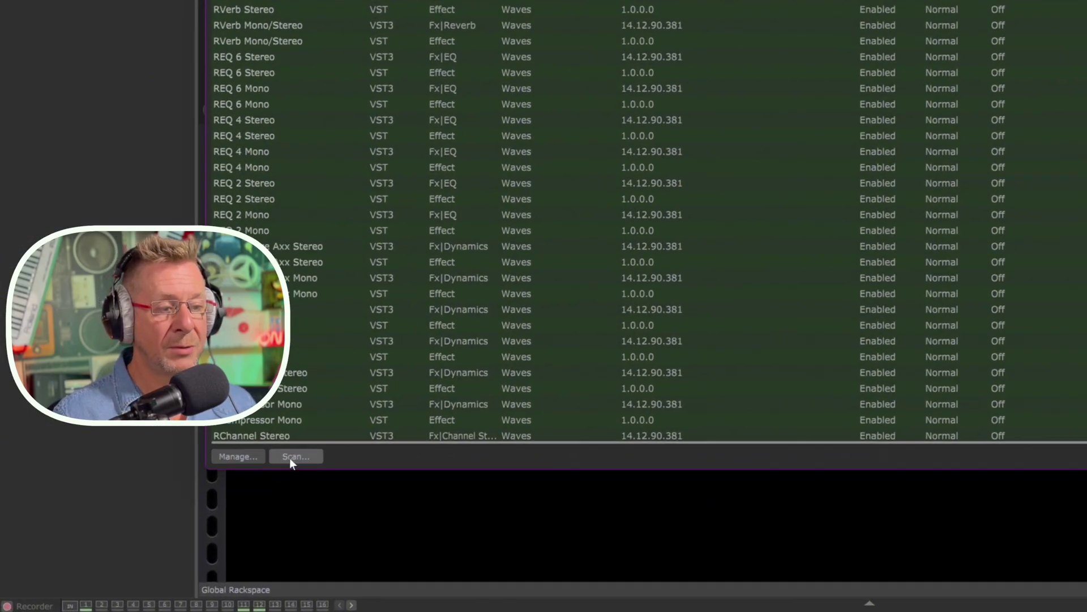
Open the Plugin Manager's Scan menu to show new/updated, failed, and full rescan options.
{"action": "left_click", "coordinate": [190, 511]}
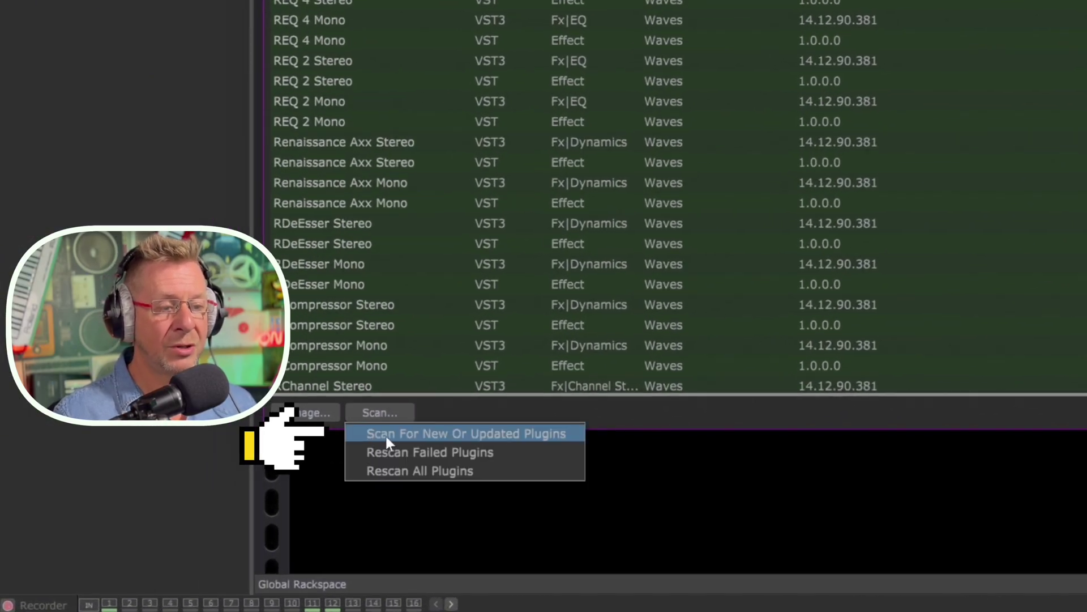